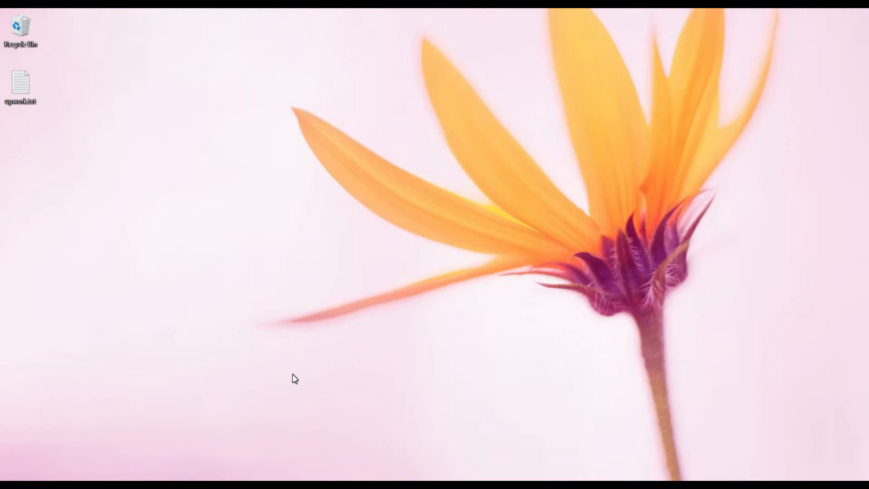
Open the user account's temporary files folder with the Run command %temp%.
key("super+r")
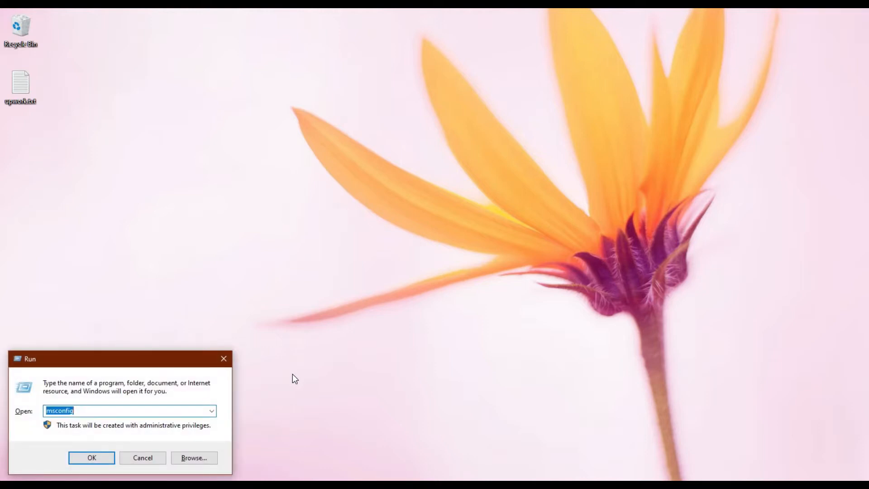
type("%te")
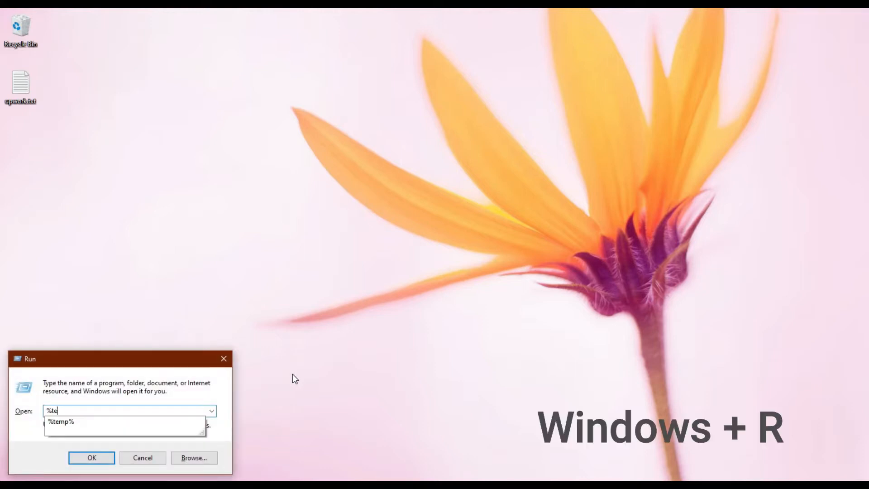
type("mp%")
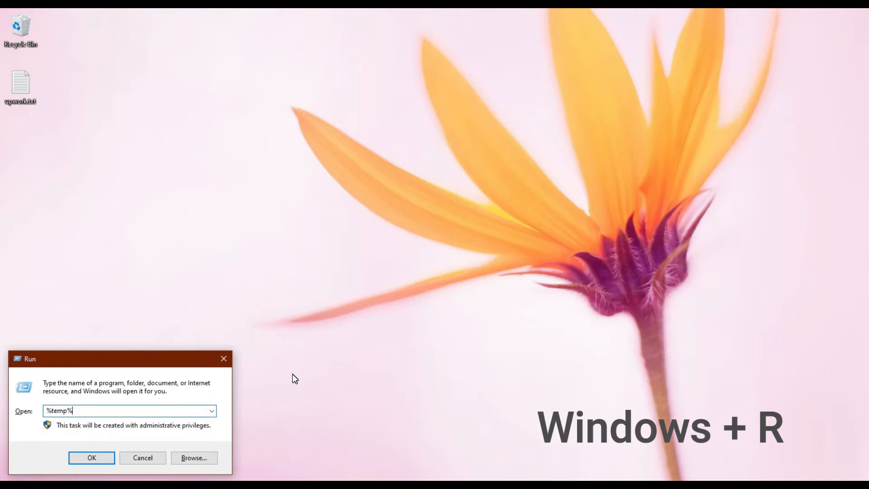
key("Return")
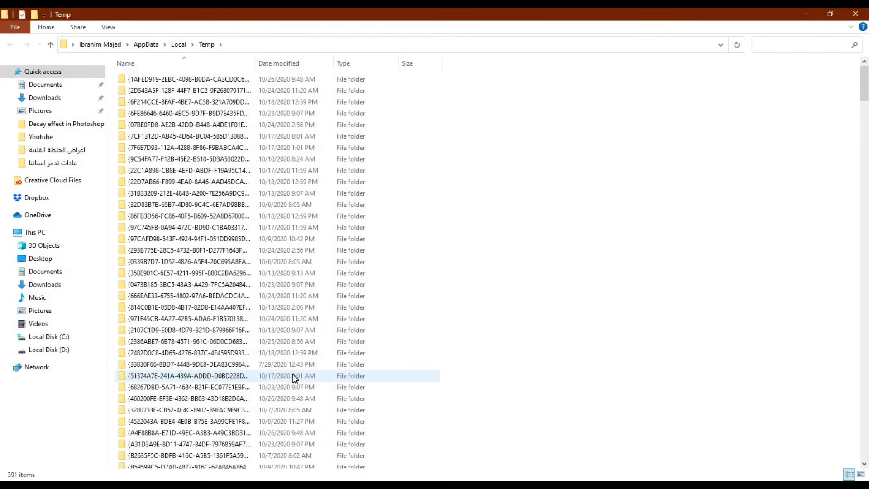
Select all items in the user's Temp folder and permanently delete them, confirming the deletion.
left_click(407, 204)
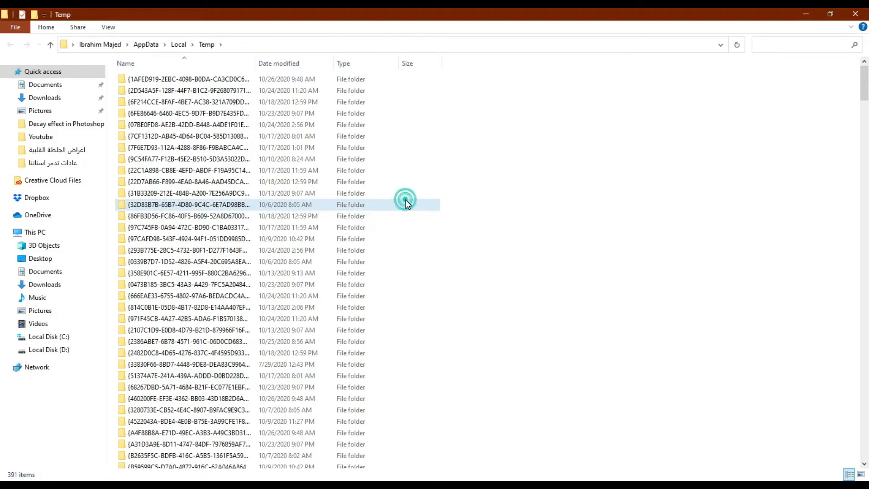
key("ctrl+a")
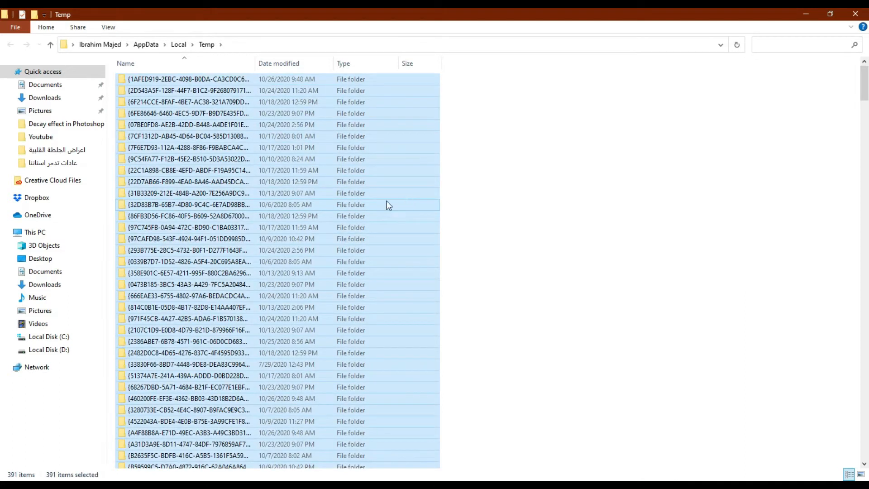
right_click(139, 186)
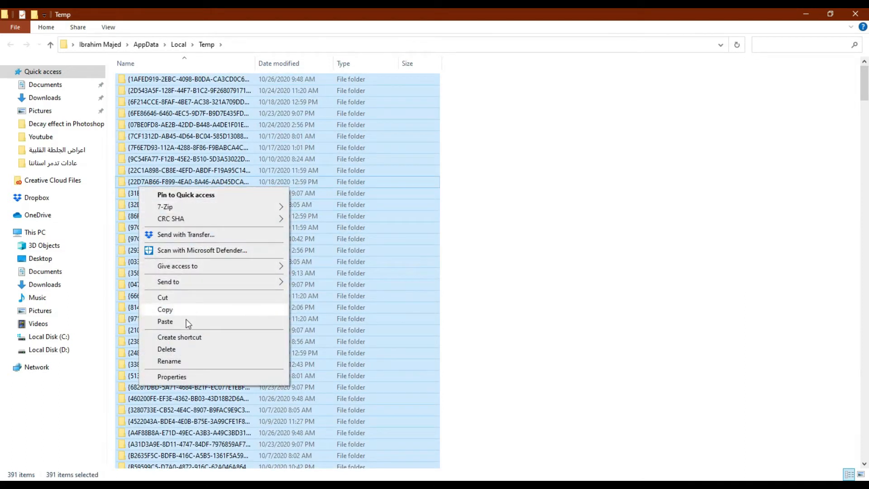
left_click(183, 353)
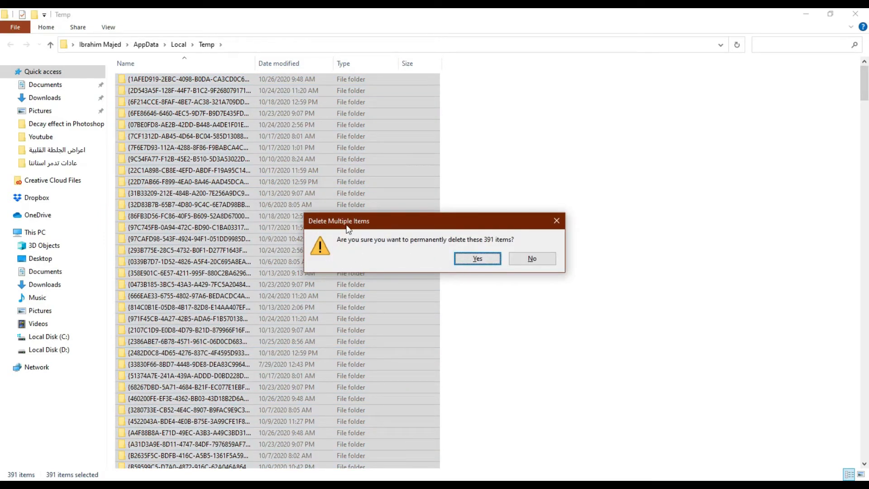
left_click(467, 258)
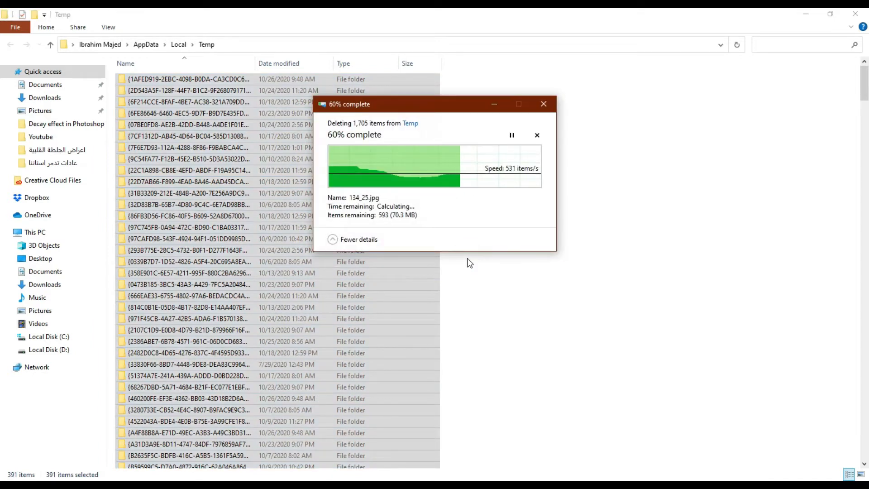
Retry and skip the in-use ACC.log file, and end the deletion by cancelling at CEF.log and closing the user's Temp folder.
left_click(395, 221)
left_click(395, 221)
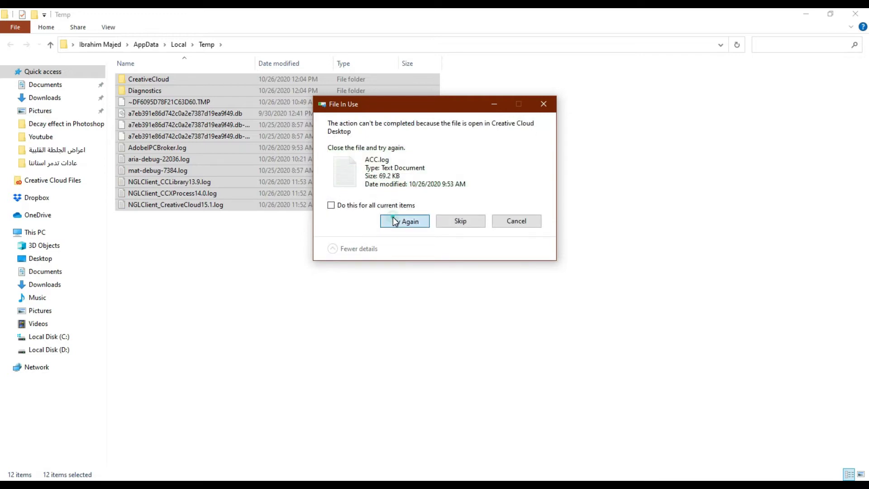
left_click(395, 221)
left_click(395, 221)
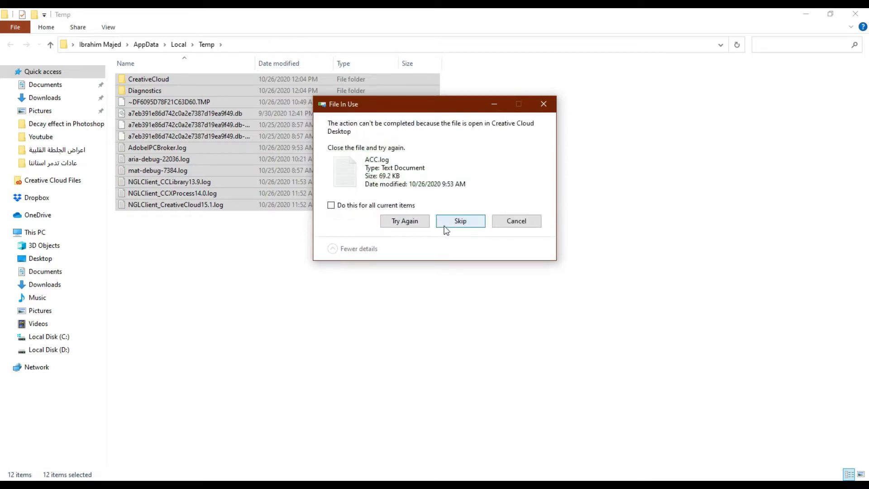
left_click(461, 222)
left_click(406, 221)
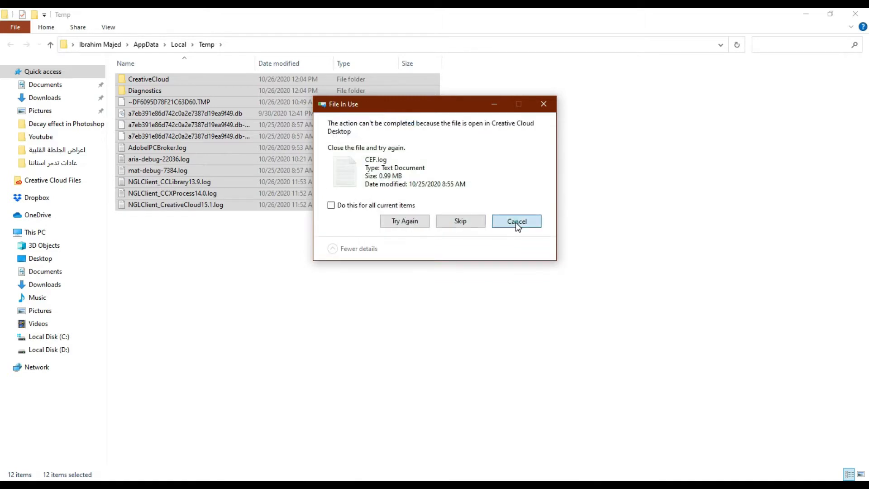
left_click(516, 224)
left_click(516, 224)
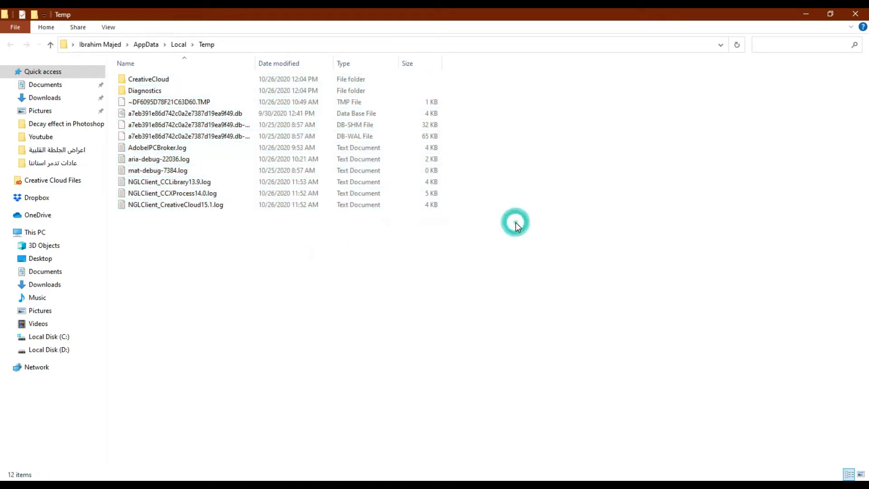
key("alt+F4")
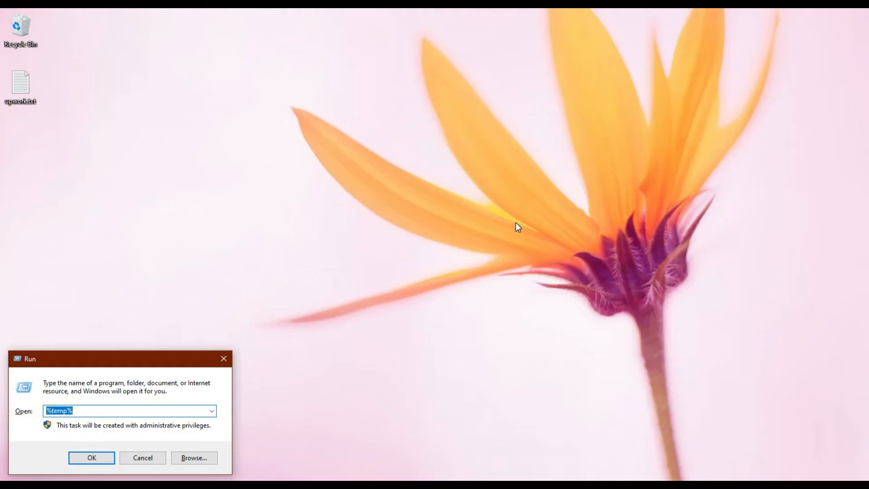
Open the Windows Temp folder with the Run command temp and permanently delete all its items.
type("temp")
key("Return")
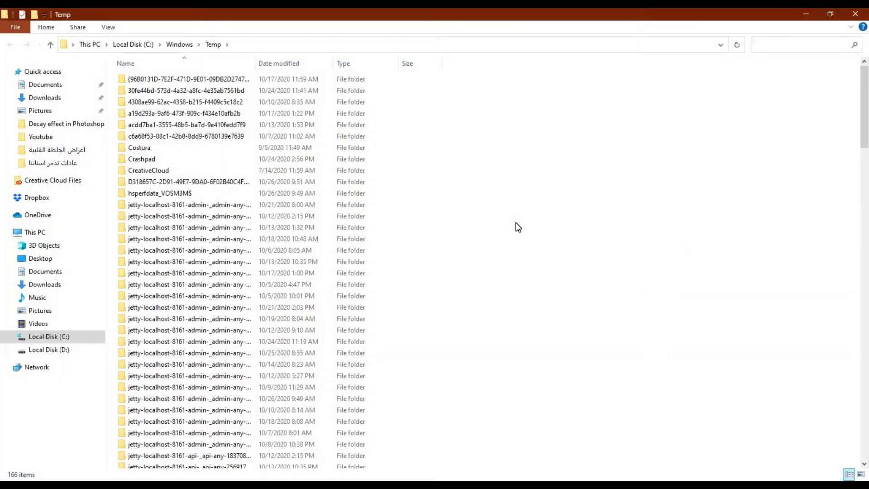
key("ctrl+a")
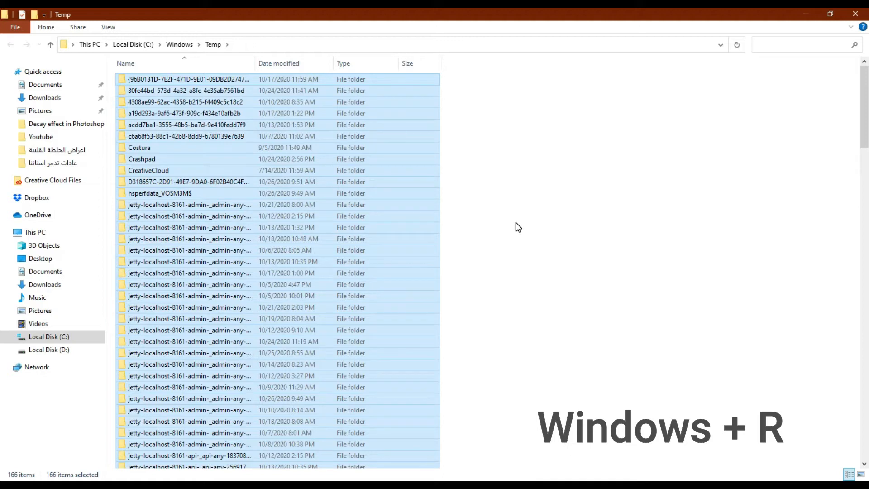
key("shift+Delete")
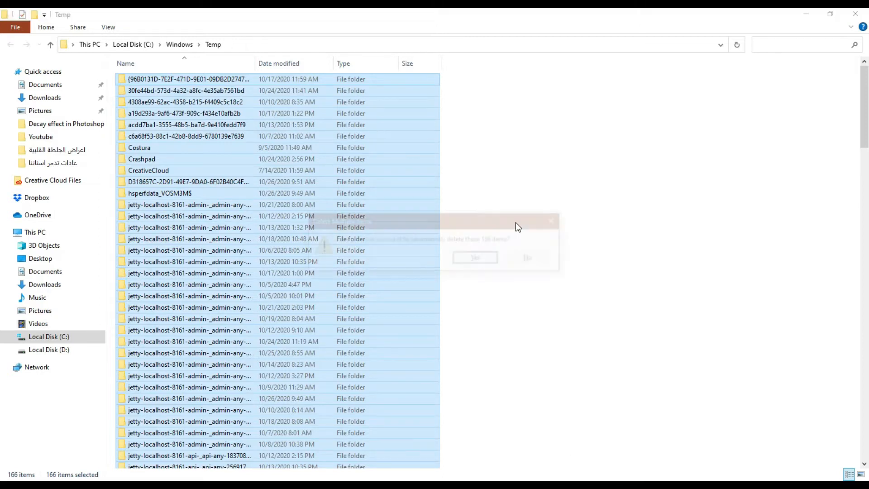
key("Return")
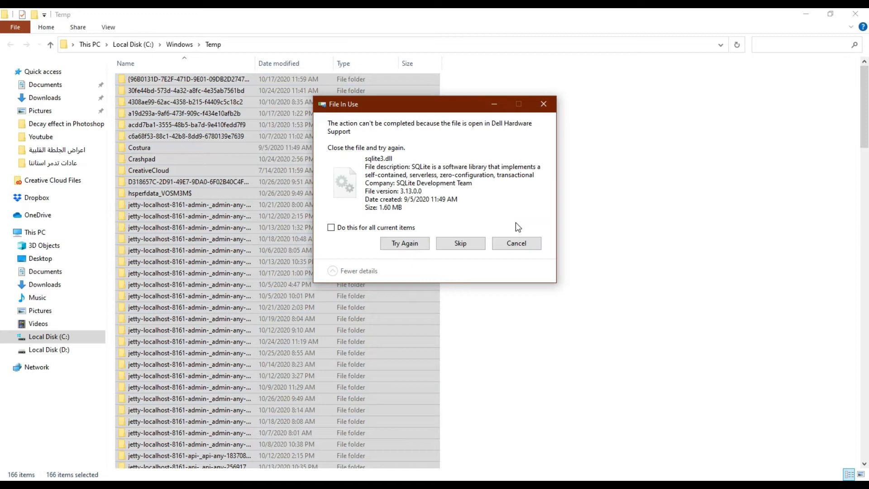
Retry and skip in-use files such as sqlite3.dll, and end the deletion by cancelling at file 18540 and closing the Windows Temp folder.
left_click(402, 240)
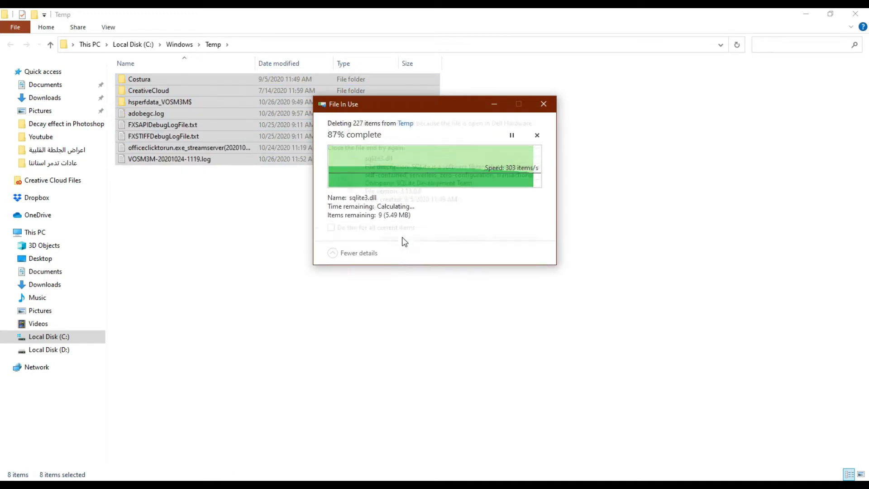
left_click(458, 242)
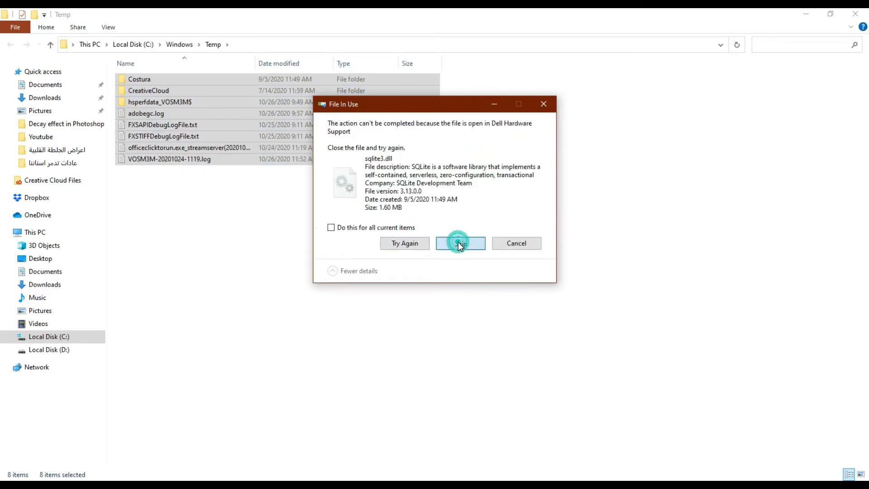
left_click(405, 229)
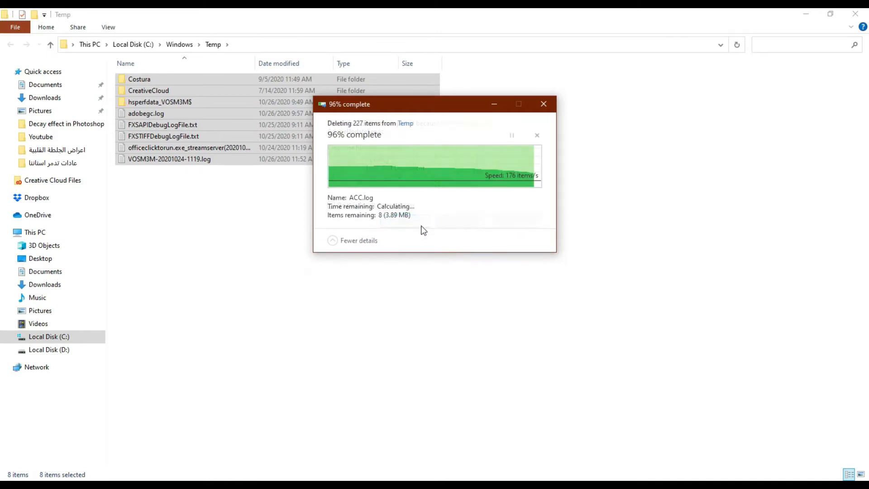
left_click(455, 221)
left_click(443, 222)
left_click(406, 216)
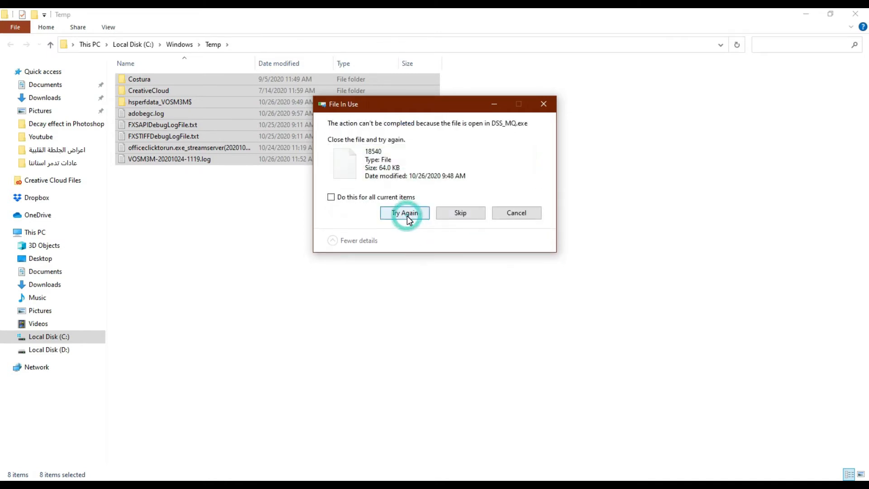
left_click(518, 216)
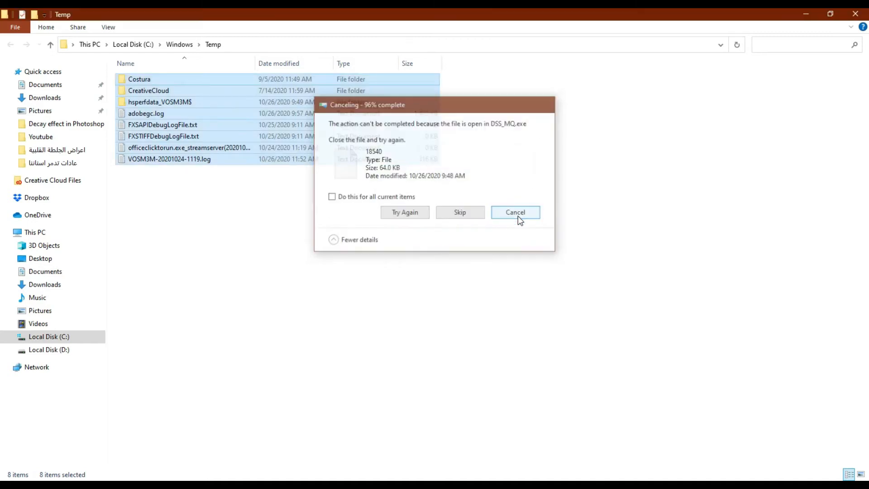
left_click(854, 14)
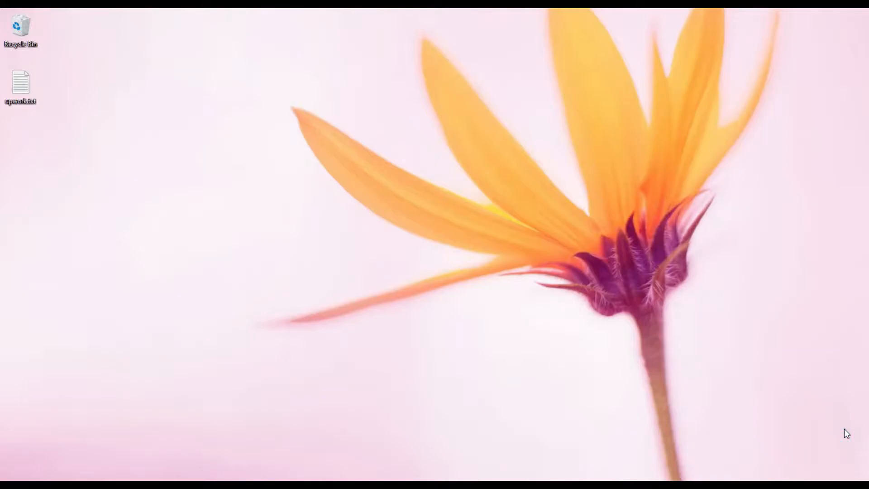
Open the Windows Prefetch folder with the Run command prefetch and select all its items.
key("super+r")
type("prefet")
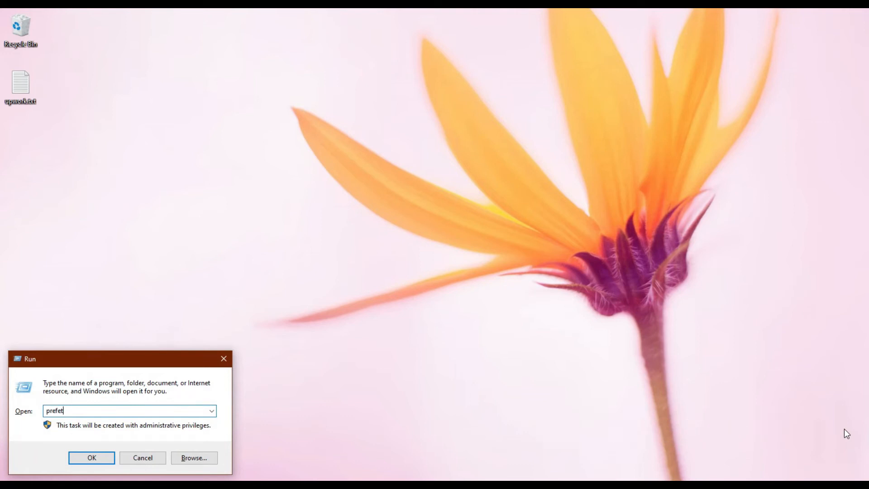
key("Return")
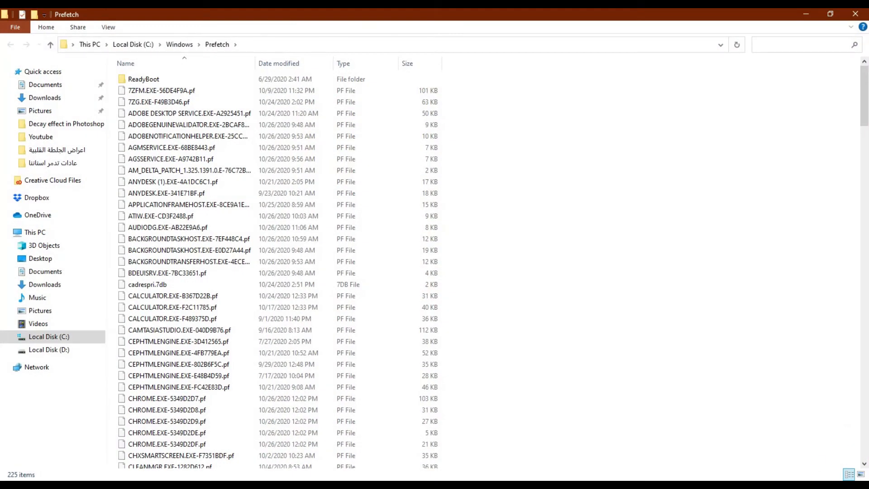
key("ctrl+a")
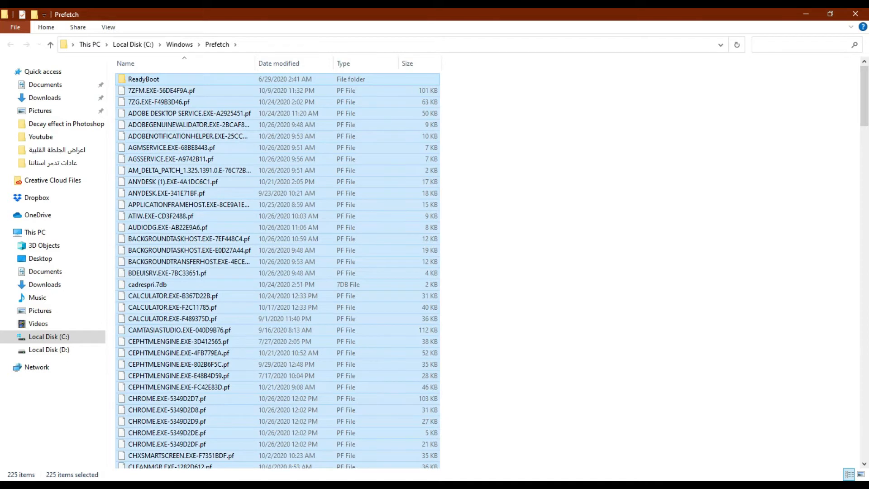
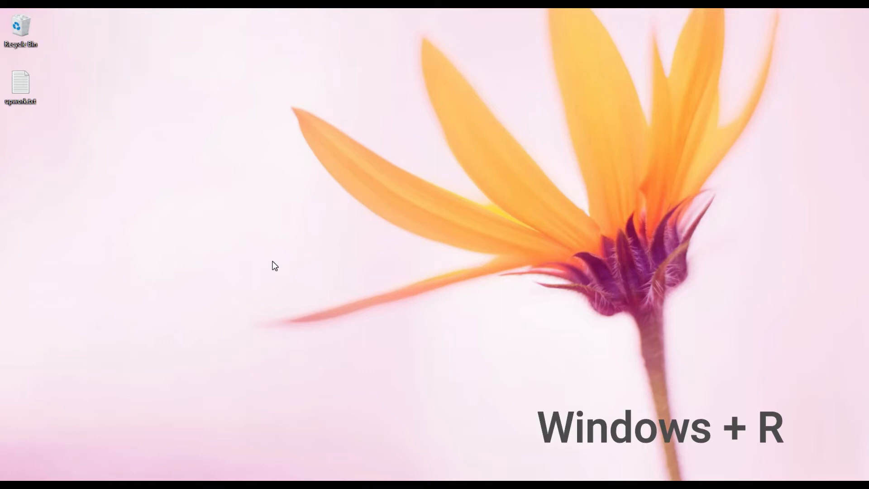
Open System Configuration with the Run command msconfig.
key("super+r")
type("ms")
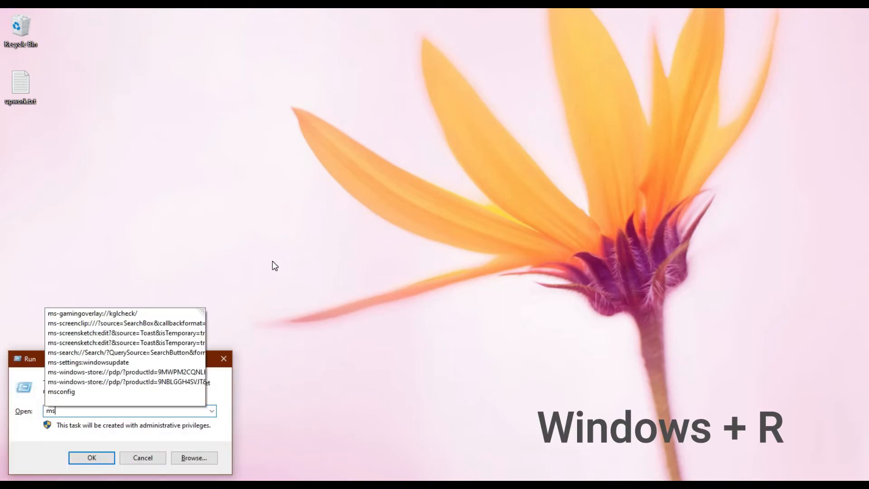
type("conf")
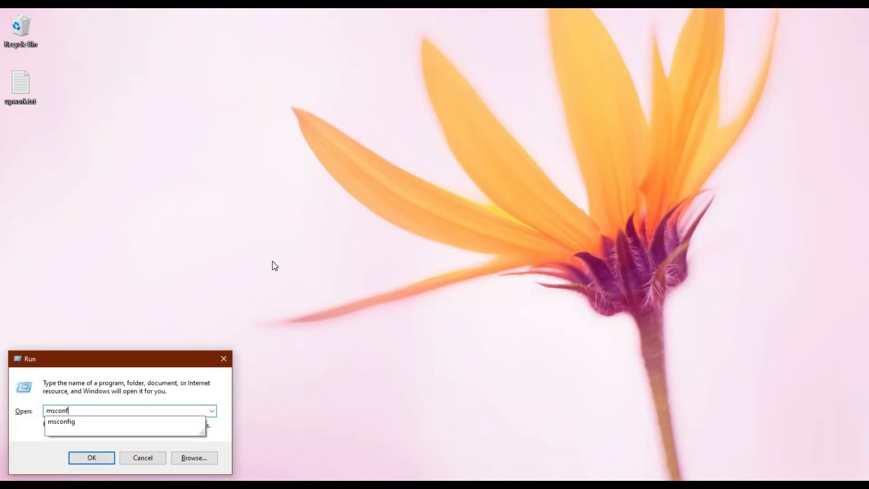
type("ig")
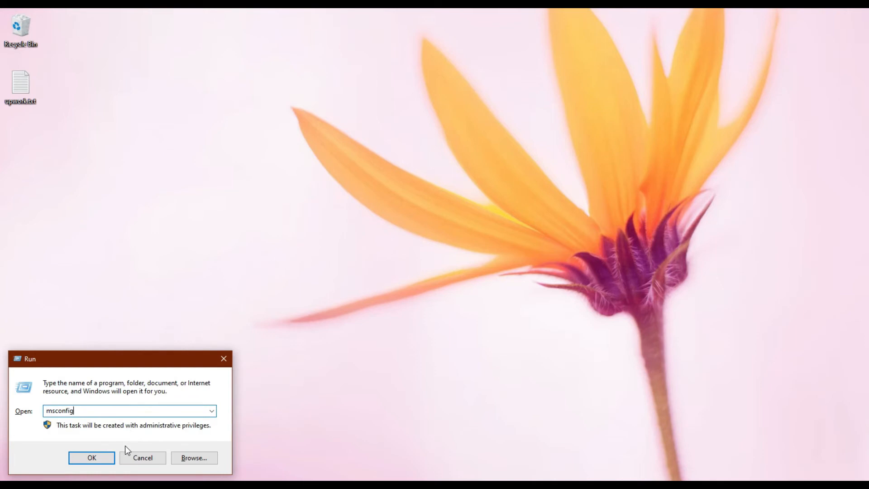
left_click(110, 457)
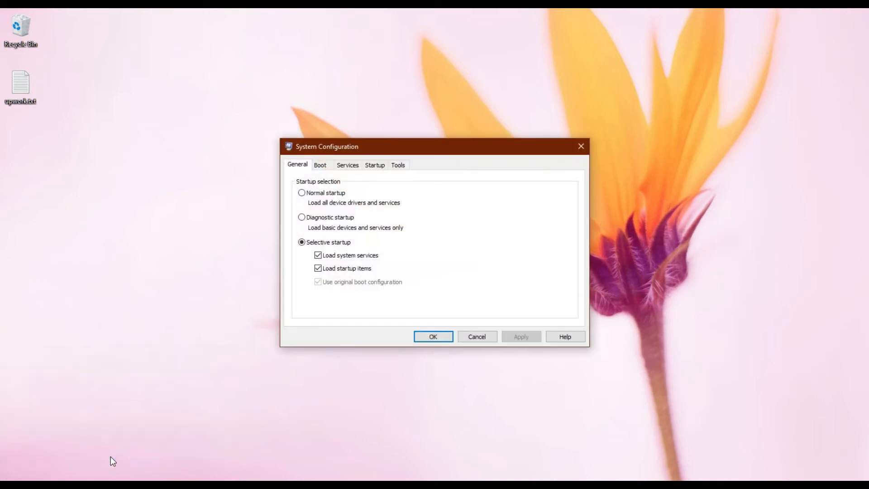
Show the services list in System Configuration and hide all Microsoft services to review the remaining ones.
left_click(346, 167)
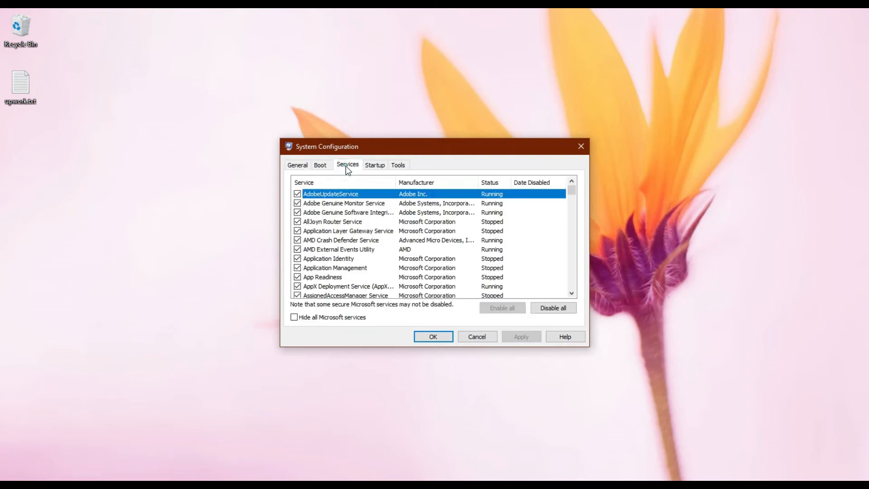
left_click(315, 318)
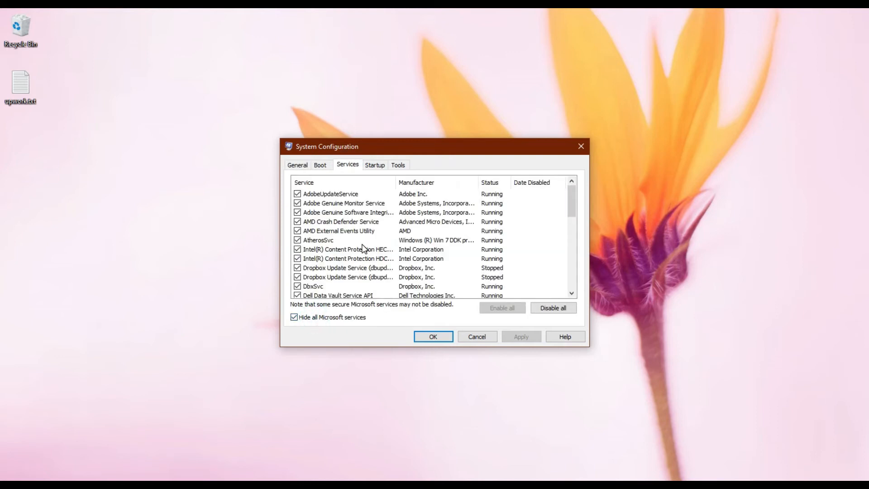
scroll(362, 248, "down", 1)
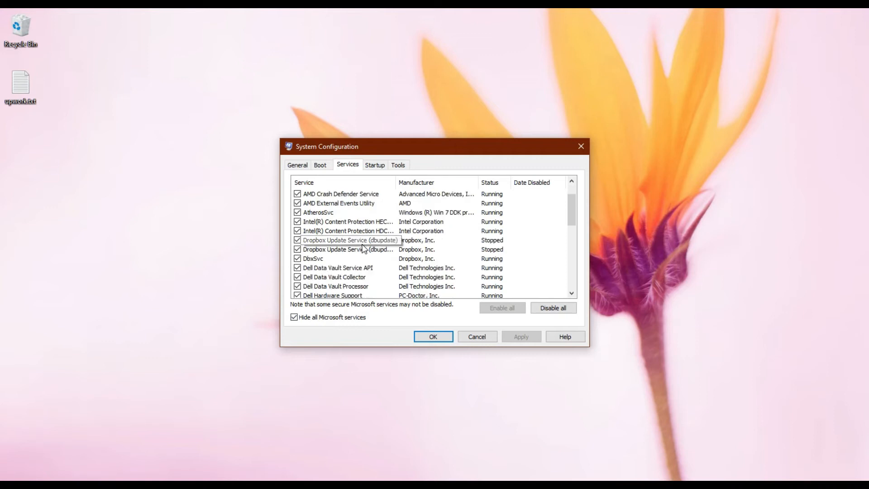
Disable the AdobeUpdateService, Adobe Genuine Monitor Service and Adobe Genuine Software Integrity services.
scroll(362, 248, "down", 4)
scroll(363, 248, "up", 5)
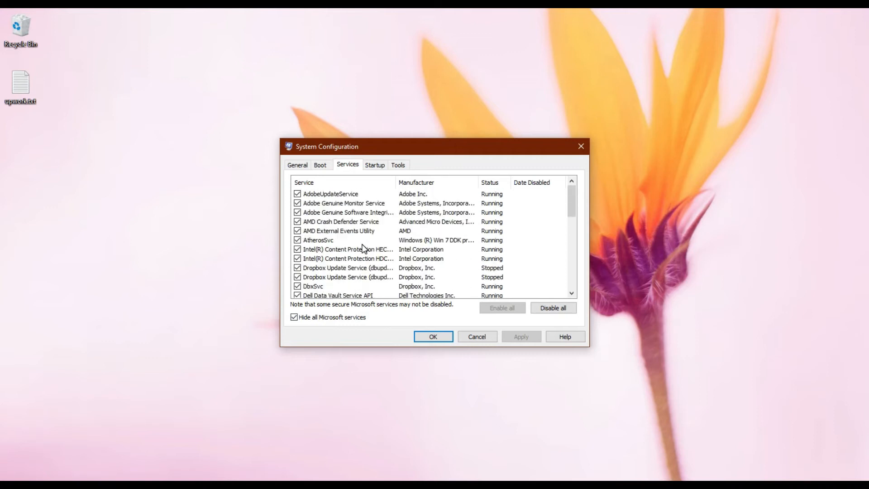
left_click(298, 194)
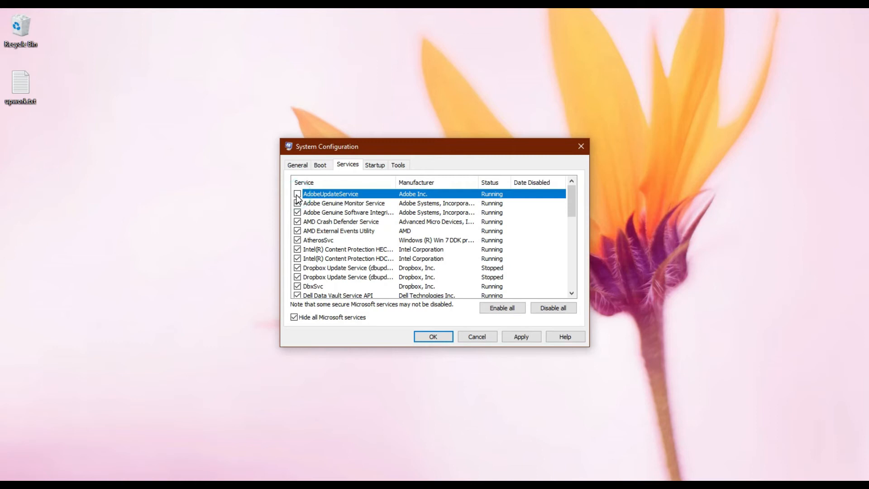
key("Down")
key("space")
key("Down")
key("space")
Disable the first Dropbox Update Service entry and enable it again.
key("Down")
key("Down")
key("Down")
key("Down")
key("Down")
key("Down")
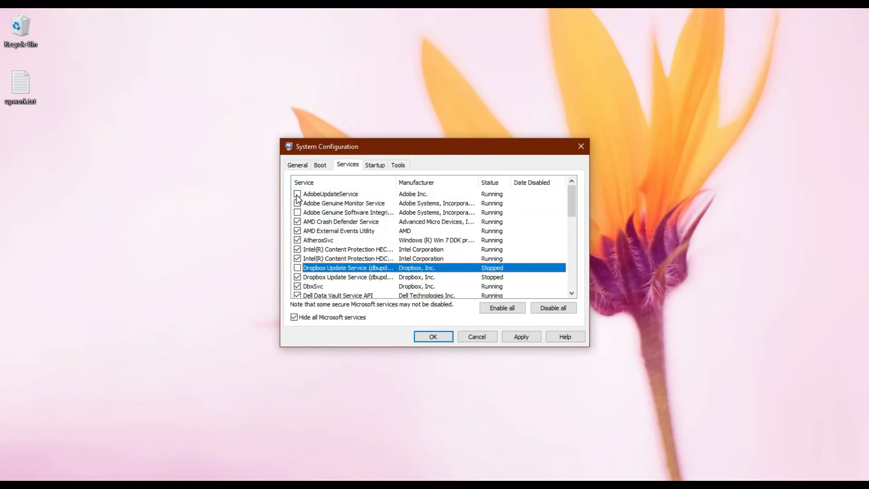
key("Down")
key("Down")
key("Down")
key("Down")
key("Down")
key("Down")
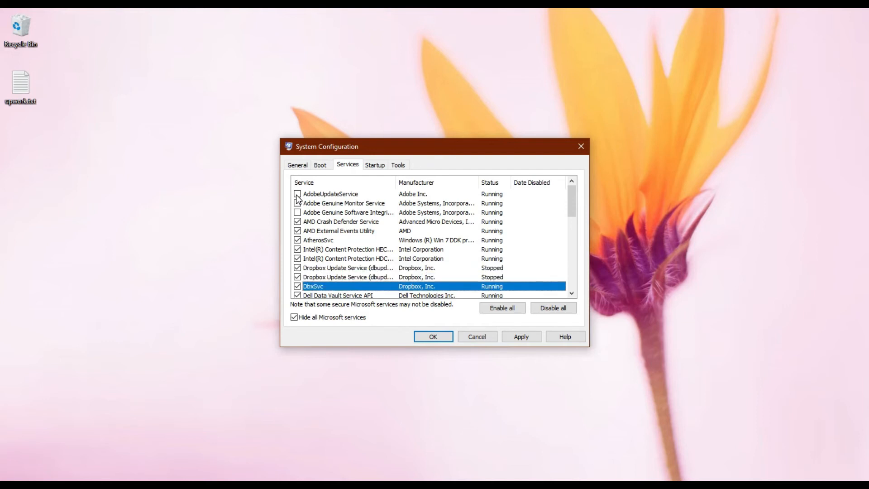
Disable the Google Chrome Elevation Service and the two Google Update services, gupdate and gupdatem.
key("Down")
key("Down")
key("Down")
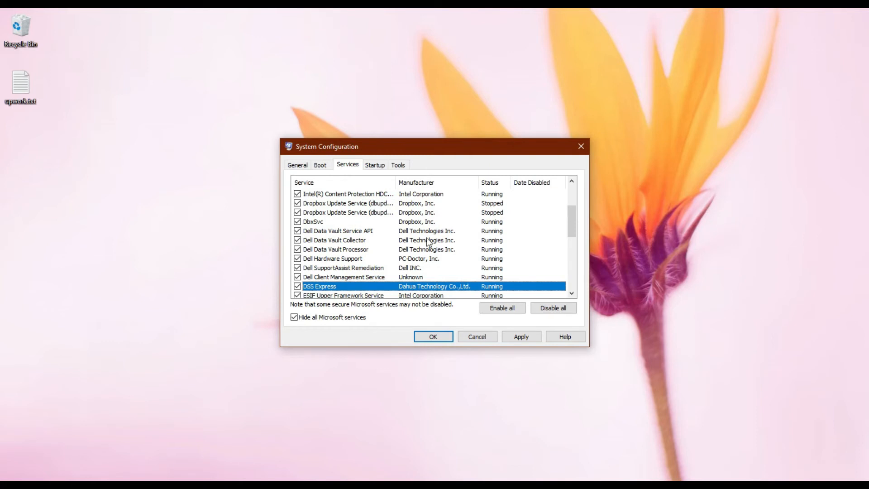
scroll(440, 239, "down", 3)
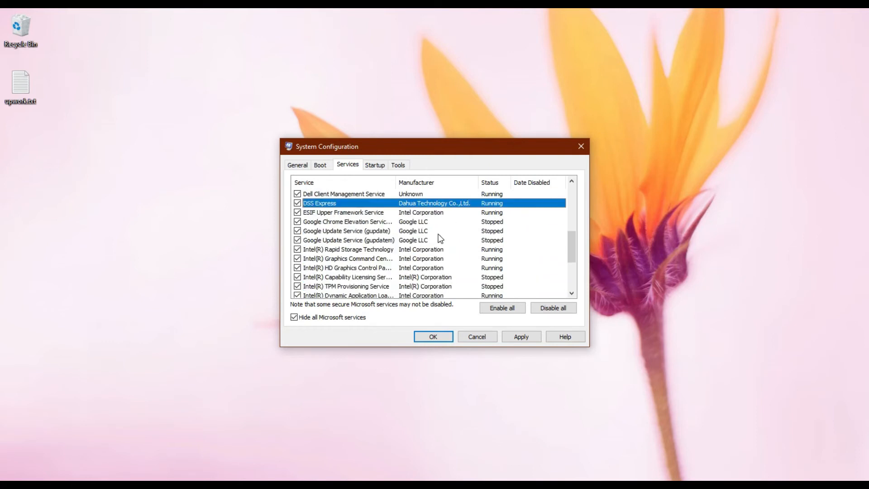
key("Down")
key("Down")
key("space")
key("Down")
key("space")
key("Down")
key("space")
Disable the Mozilla Maintenance Service in the services list.
key("Down")
key("Down")
key("Down")
key("Down")
key("Down")
key("Down")
key("Down")
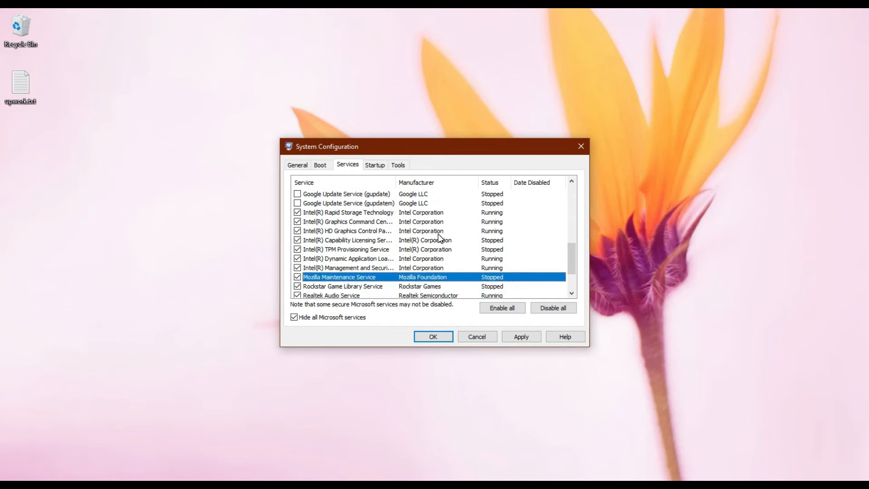
key("Down")
Disable the VirtualBox system service, then apply the service changes and close System Configuration.
key("Down")
key("Down")
key("Down")
key("Down")
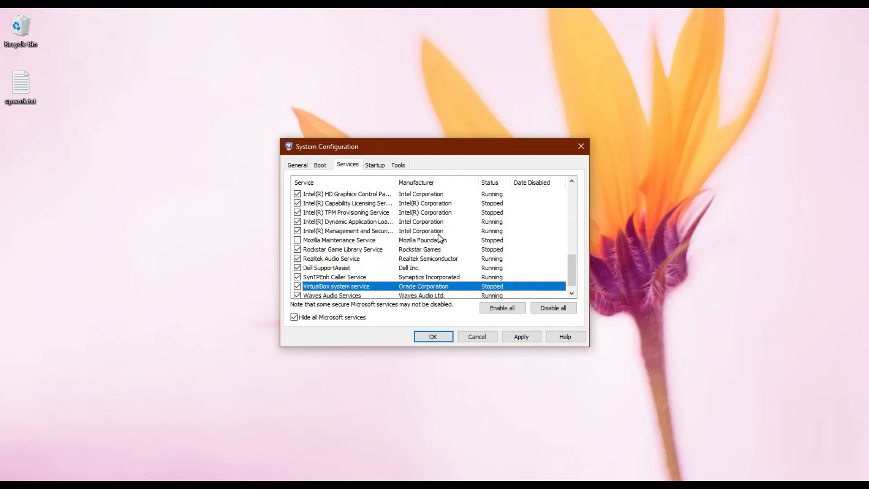
key("Down")
key("space")
key("Up")
key("Down")
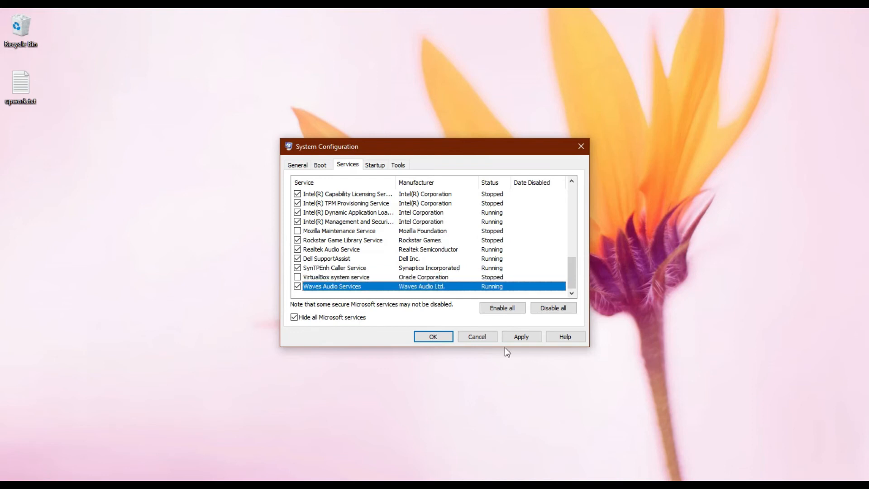
left_click(520, 337)
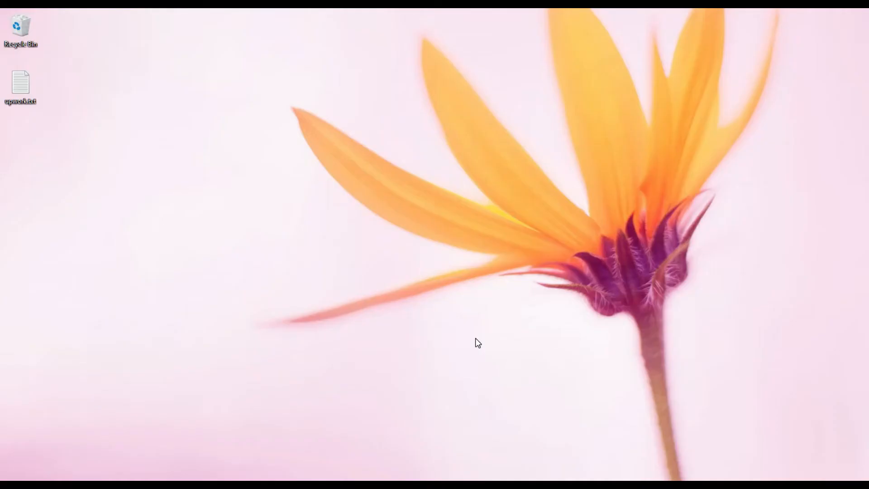
Reopen System Configuration with the Run command msconfig and open Task Manager from its startup section.
key("super+r")
type("msconfig")
key("Return")
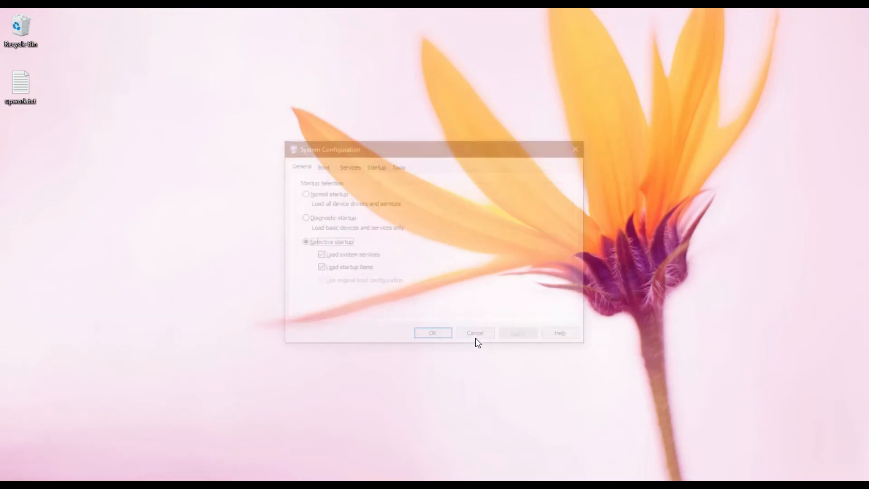
left_click(374, 166)
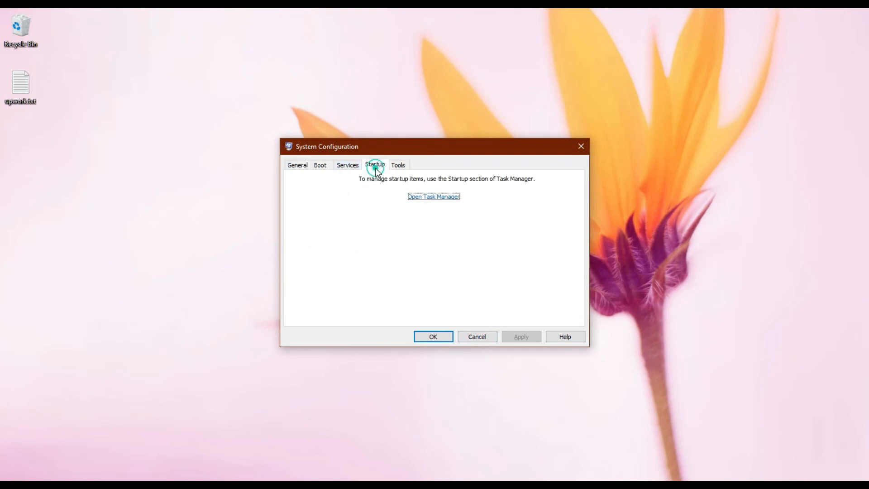
left_click(415, 198)
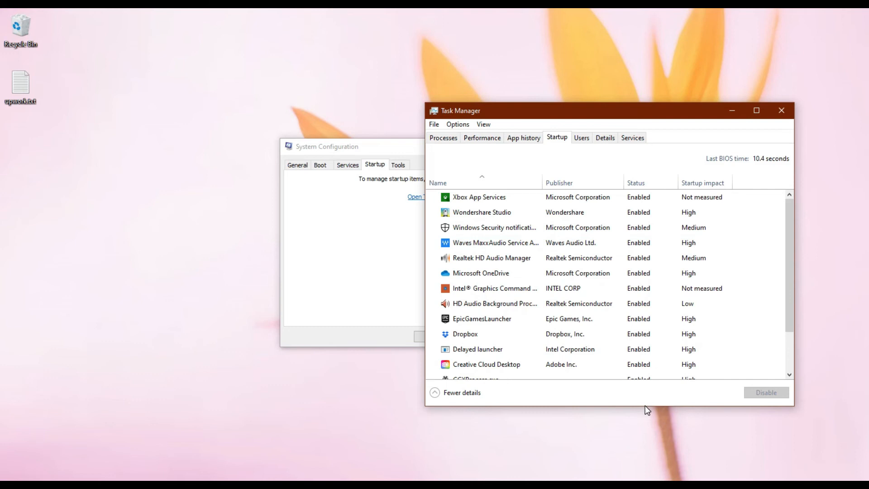
Disable Xbox App Services and Microsoft OneDrive in the list of startup programs.
left_click(716, 486)
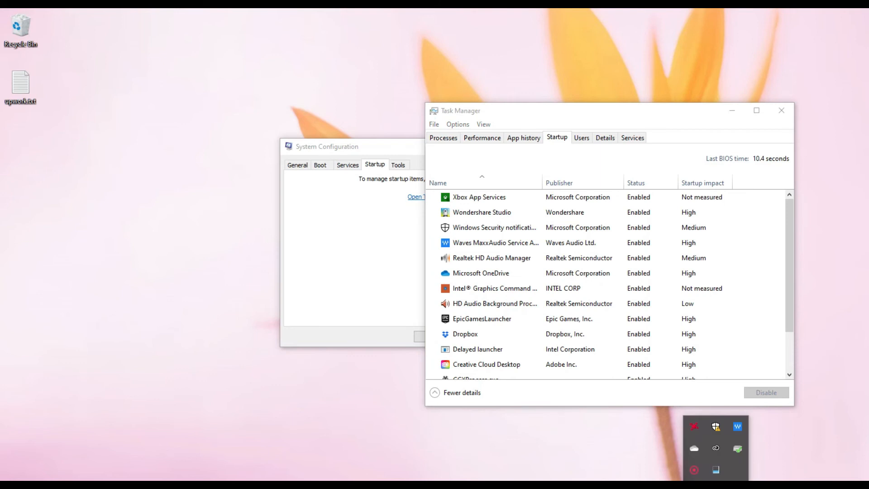
left_click(469, 201)
right_click(469, 201)
left_click(492, 204)
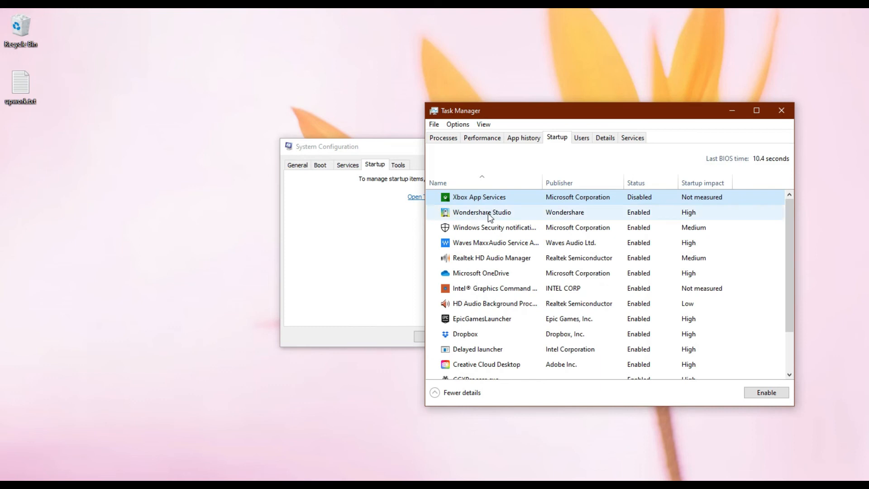
right_click(498, 275)
left_click(520, 280)
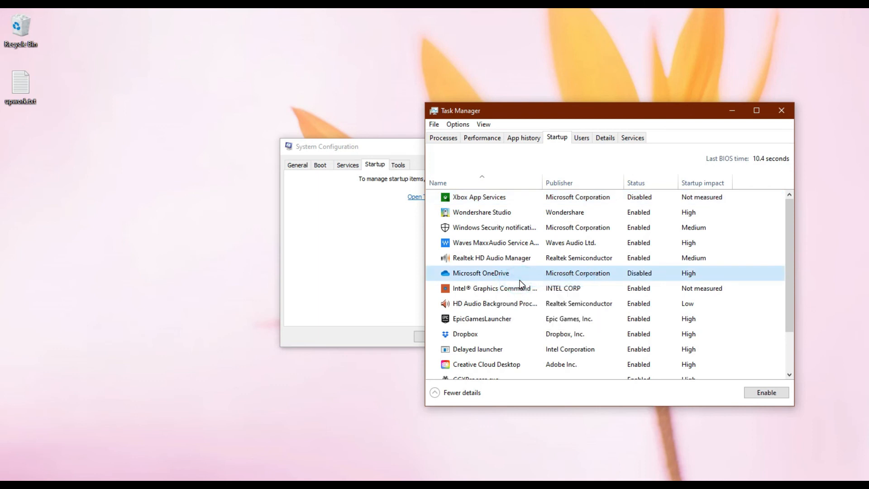
Disable EpicGamesLauncher in the list of startup programs.
scroll(494, 266, "down", 1)
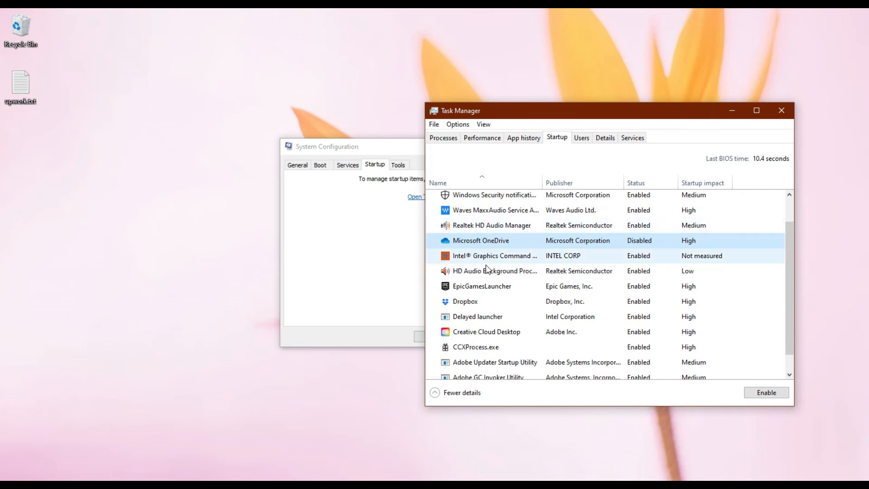
right_click(482, 290)
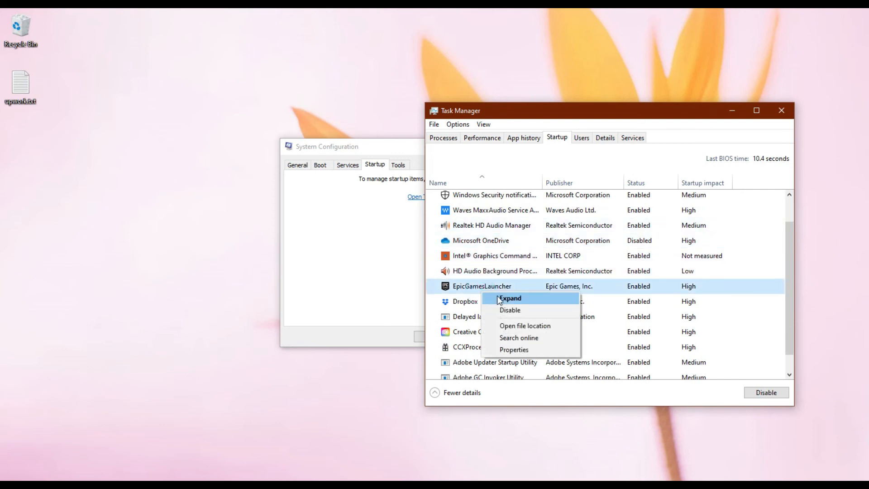
left_click(500, 311)
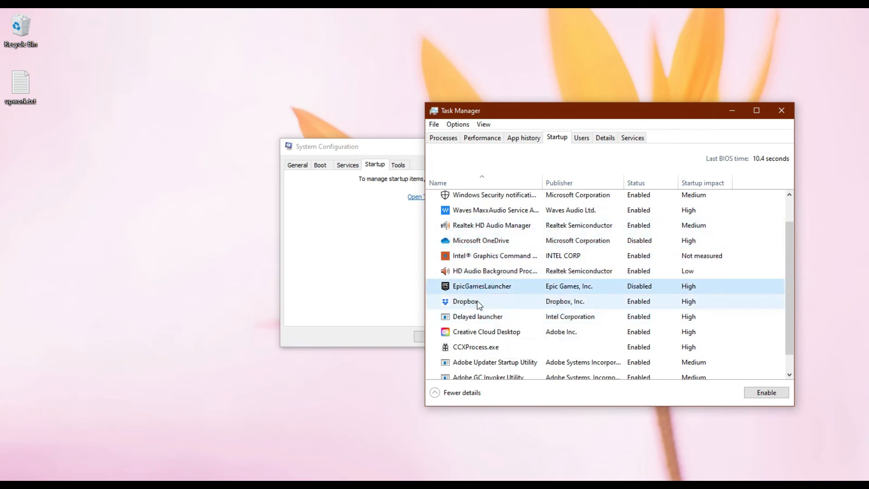
Check the remaining startup programs, including Dropbox, and close Task Manager and System Configuration.
scroll(474, 332, "down", 1)
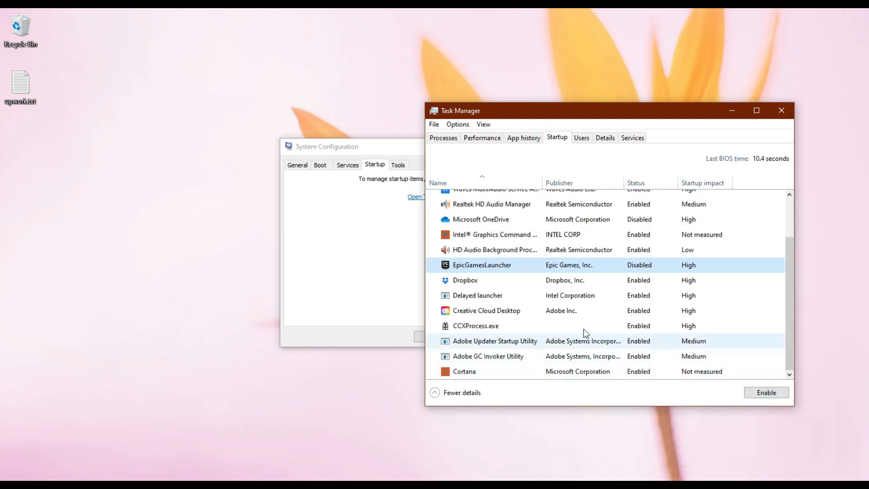
left_click(524, 282)
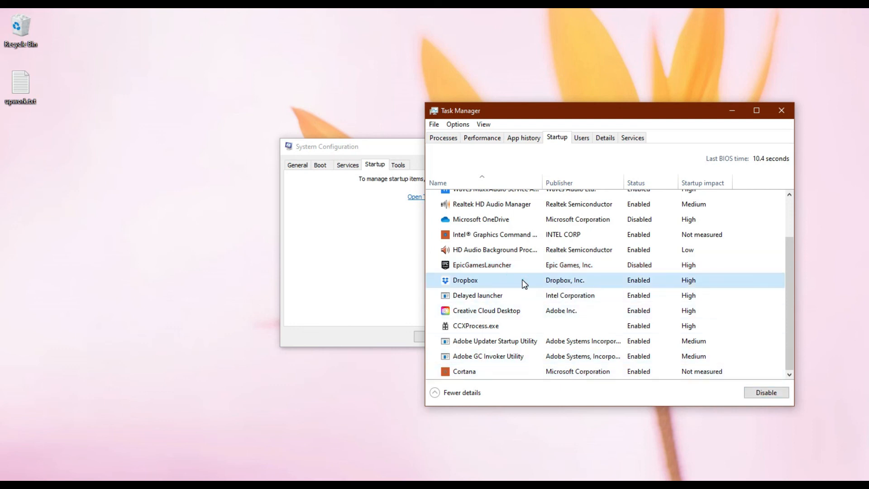
left_click(782, 110)
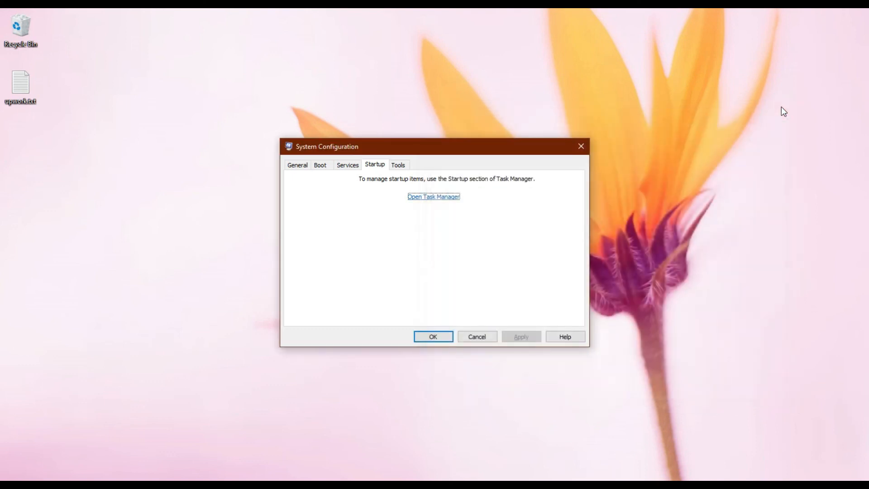
left_click(582, 147)
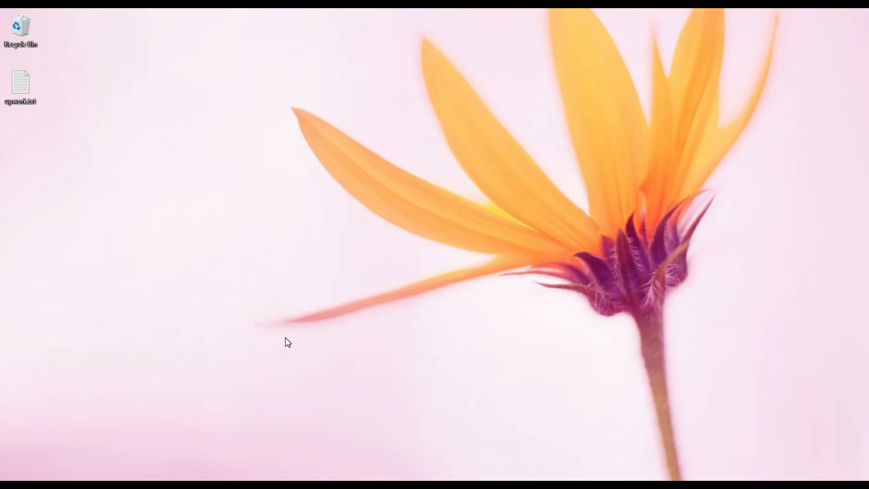